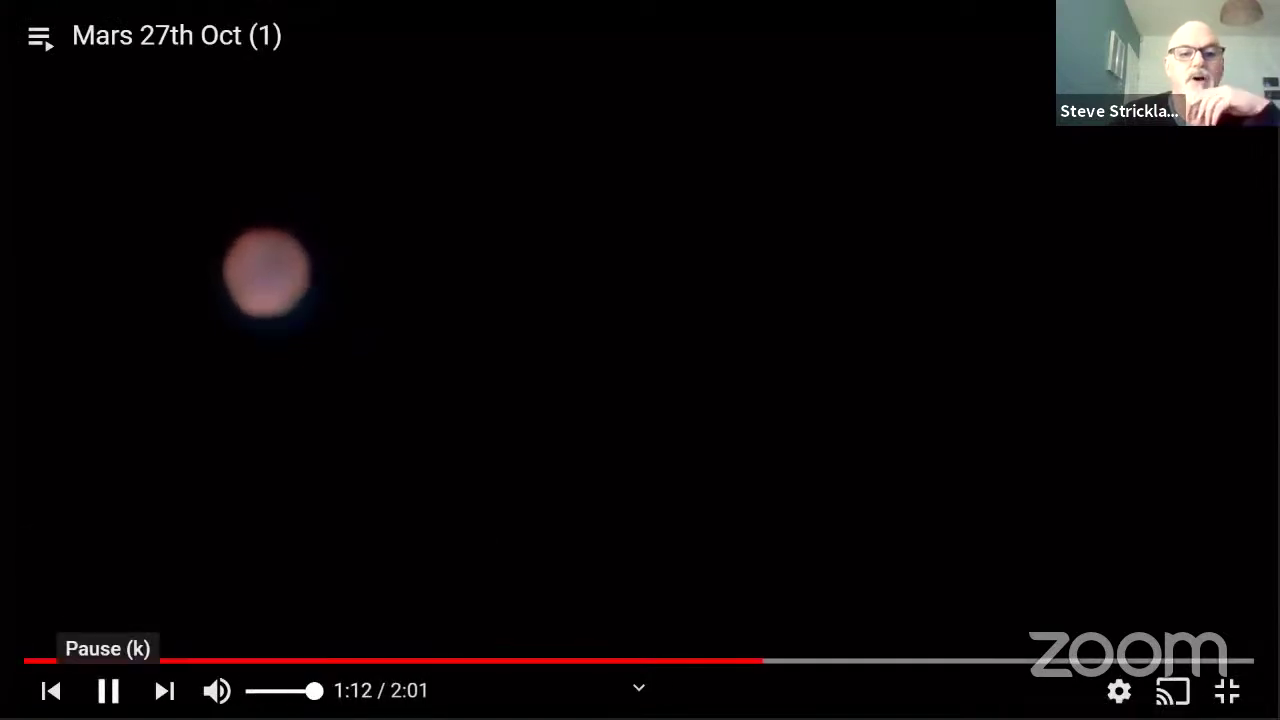
pyautogui.moveTo(165, 690)
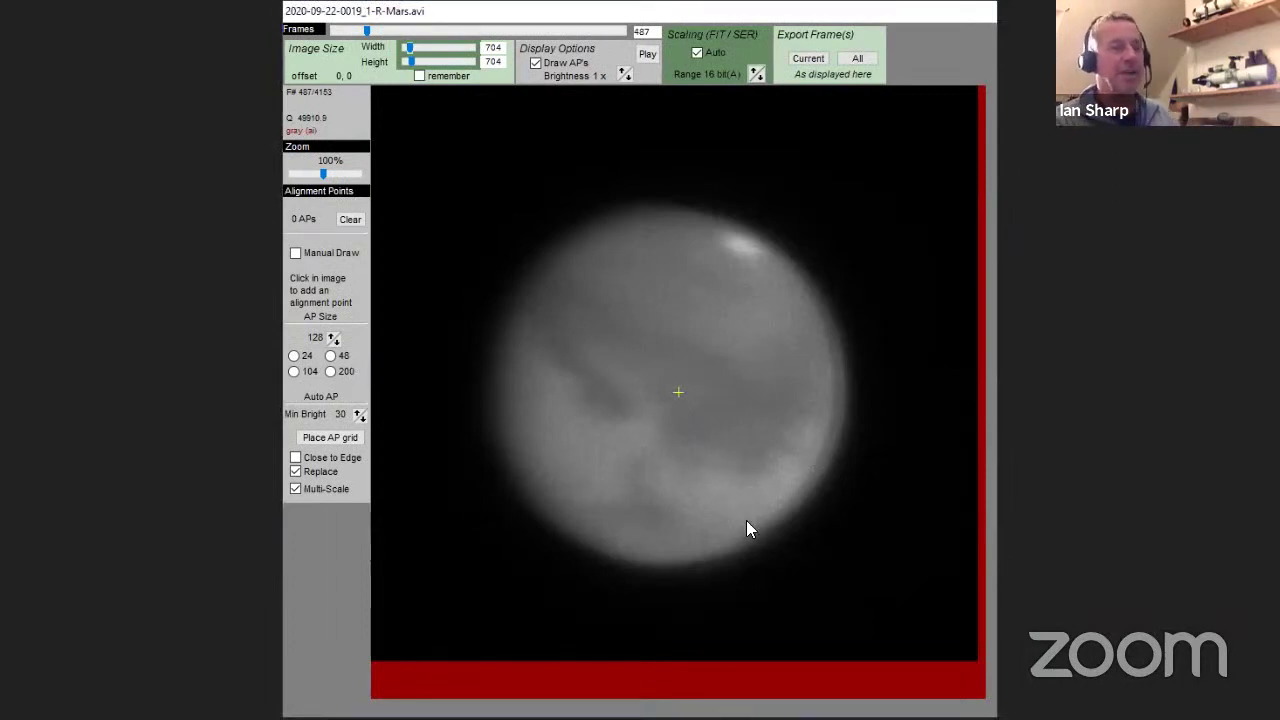
# Step: Scrub back and forth through the frames of the Mars capture to compare their sharpness
pyautogui.moveTo(367, 31); pyautogui.dragTo(446, 42)
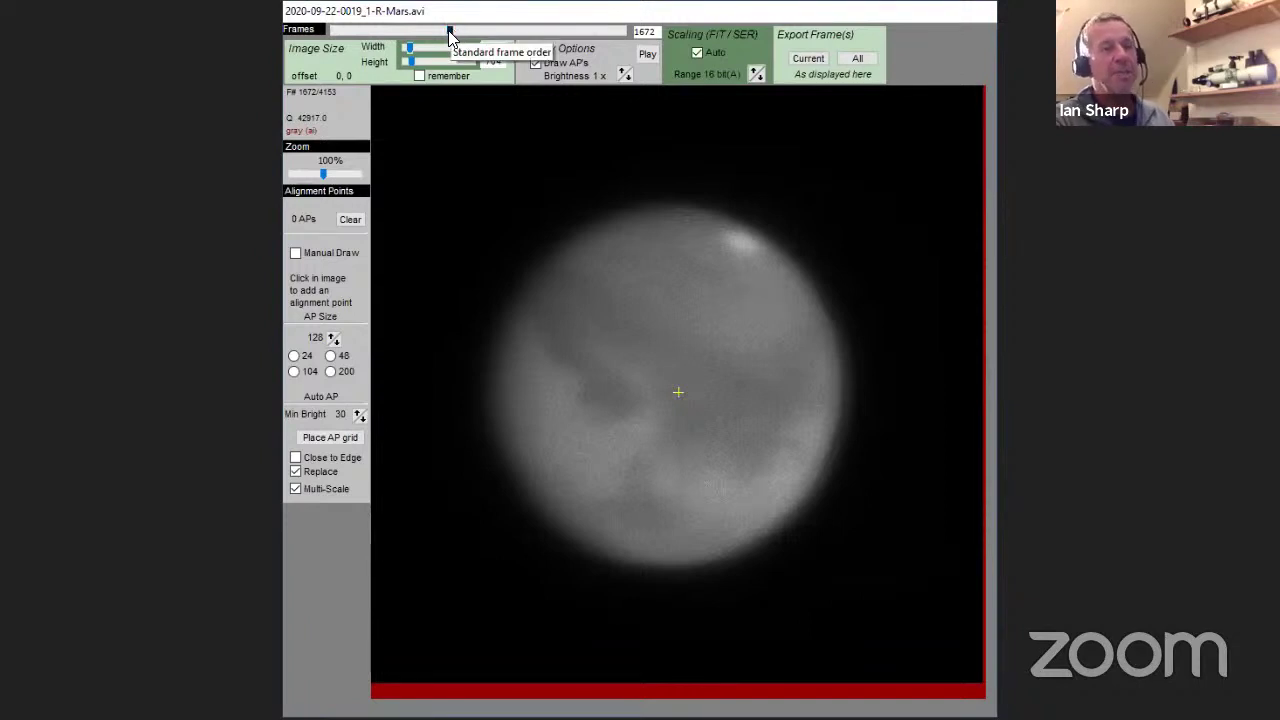
pyautogui.moveTo(450, 38); pyautogui.dragTo(386, 34)
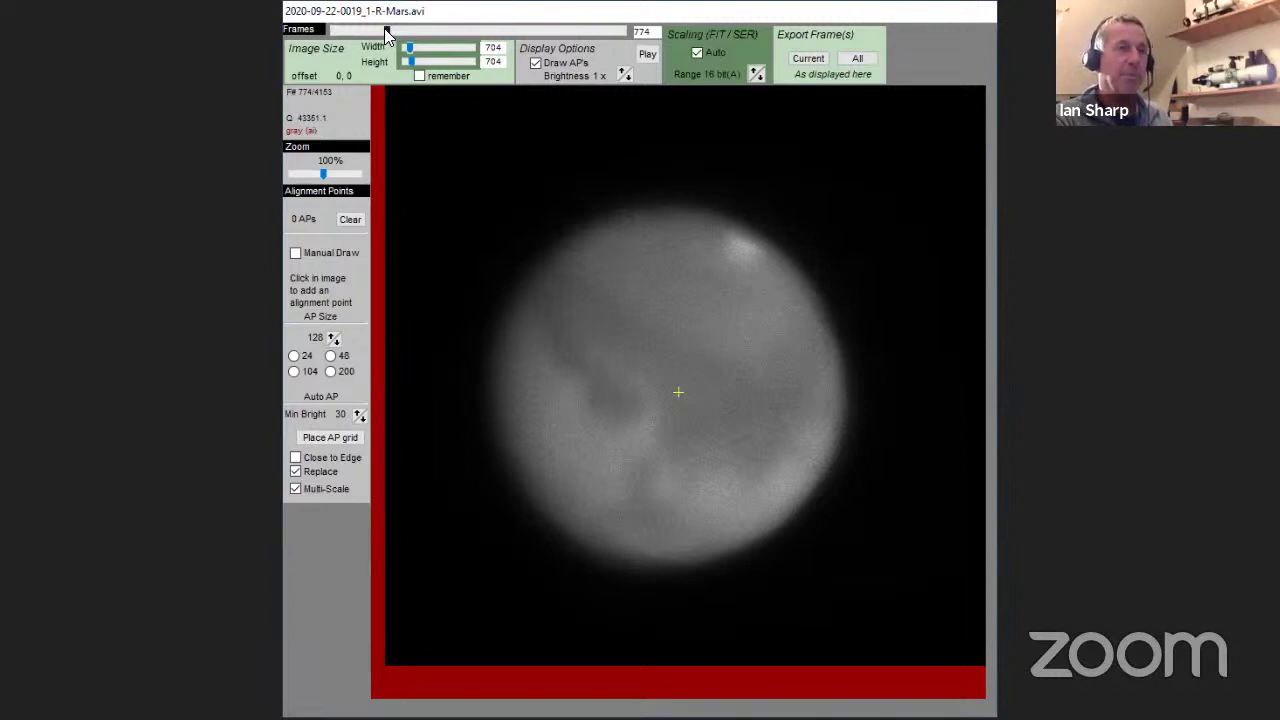
pyautogui.moveTo(386, 29); pyautogui.dragTo(413, 30)
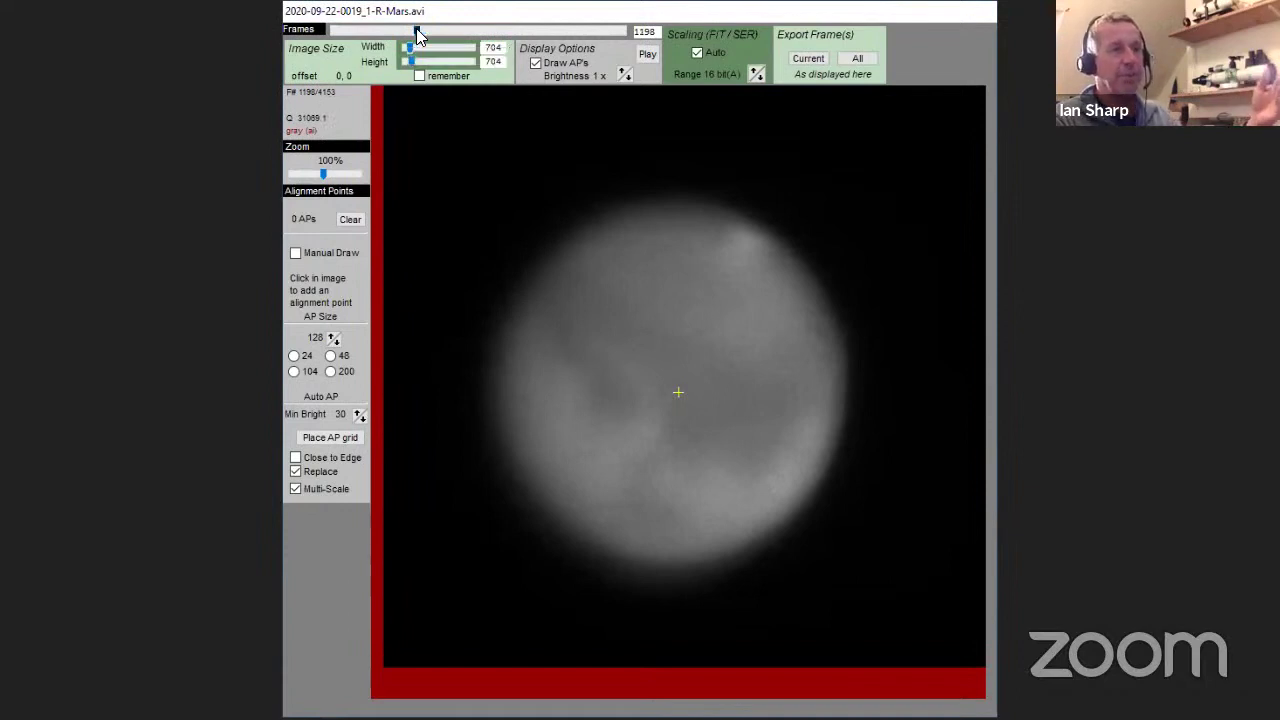
pyautogui.moveTo(418, 31); pyautogui.dragTo(450, 30)
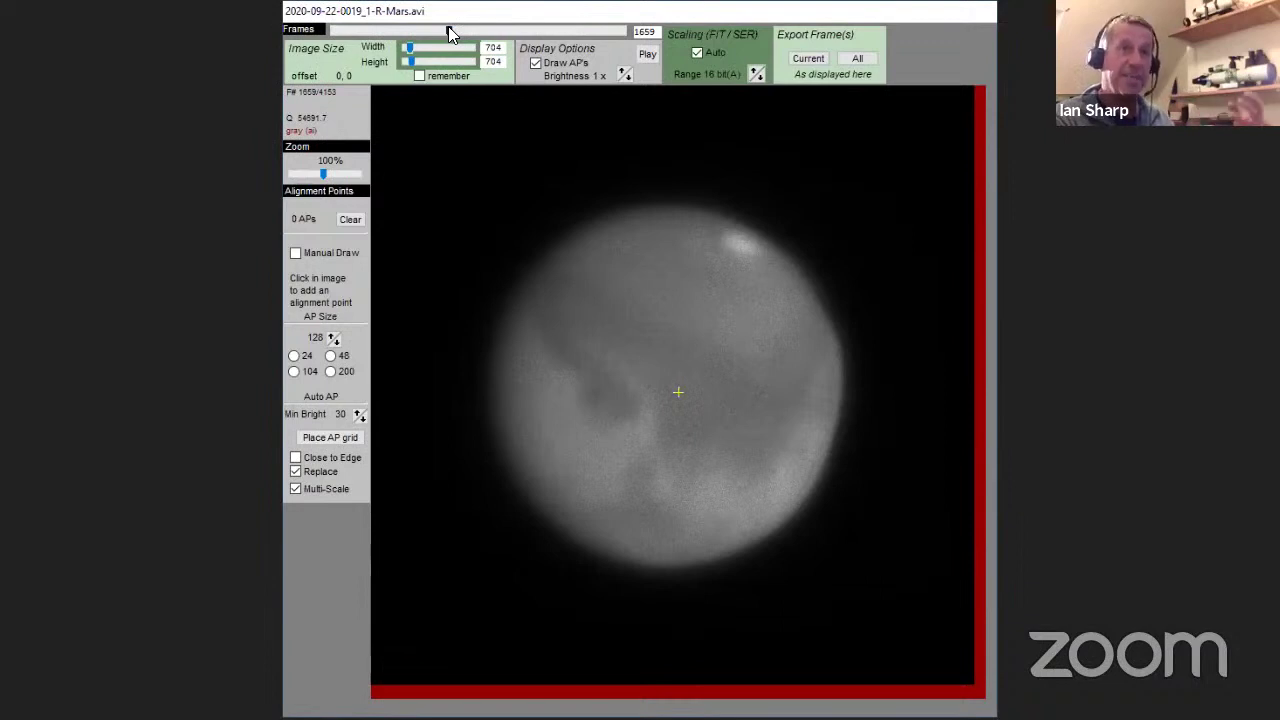
pyautogui.moveTo(449, 30); pyautogui.dragTo(504, 38)
pyautogui.click(618, 34)
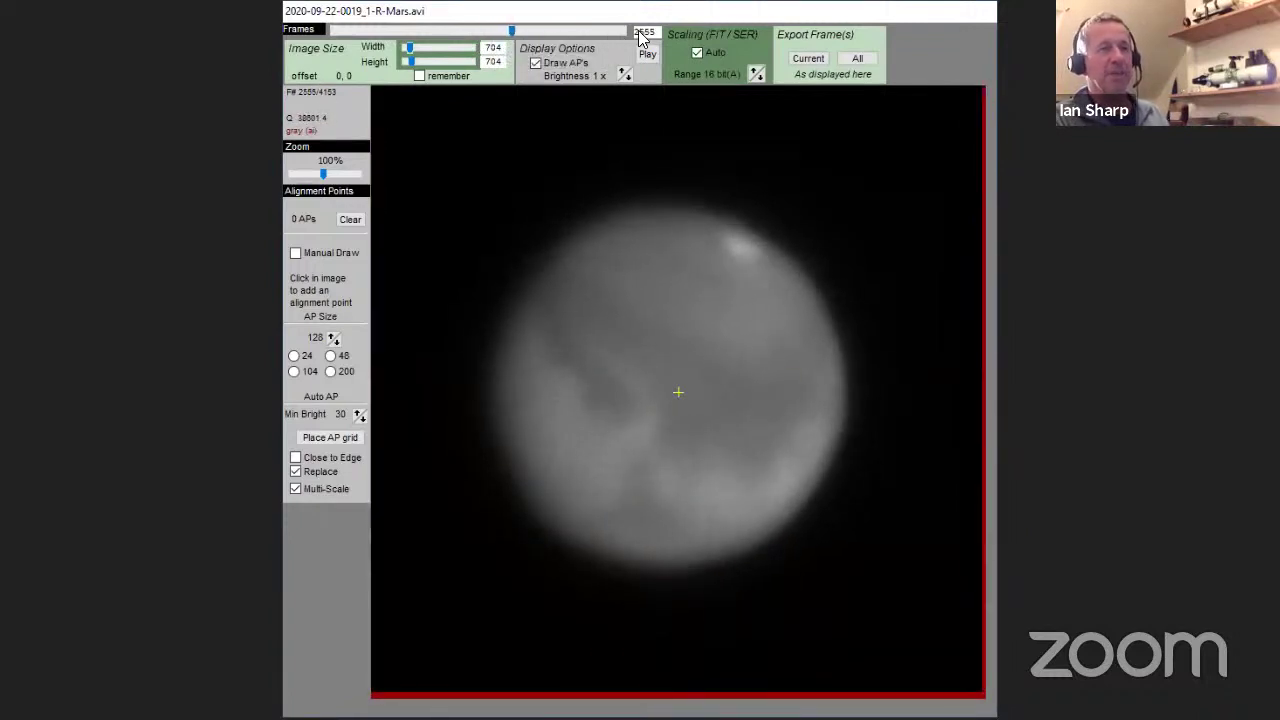
pyautogui.moveTo(509, 33); pyautogui.dragTo(431, 32)
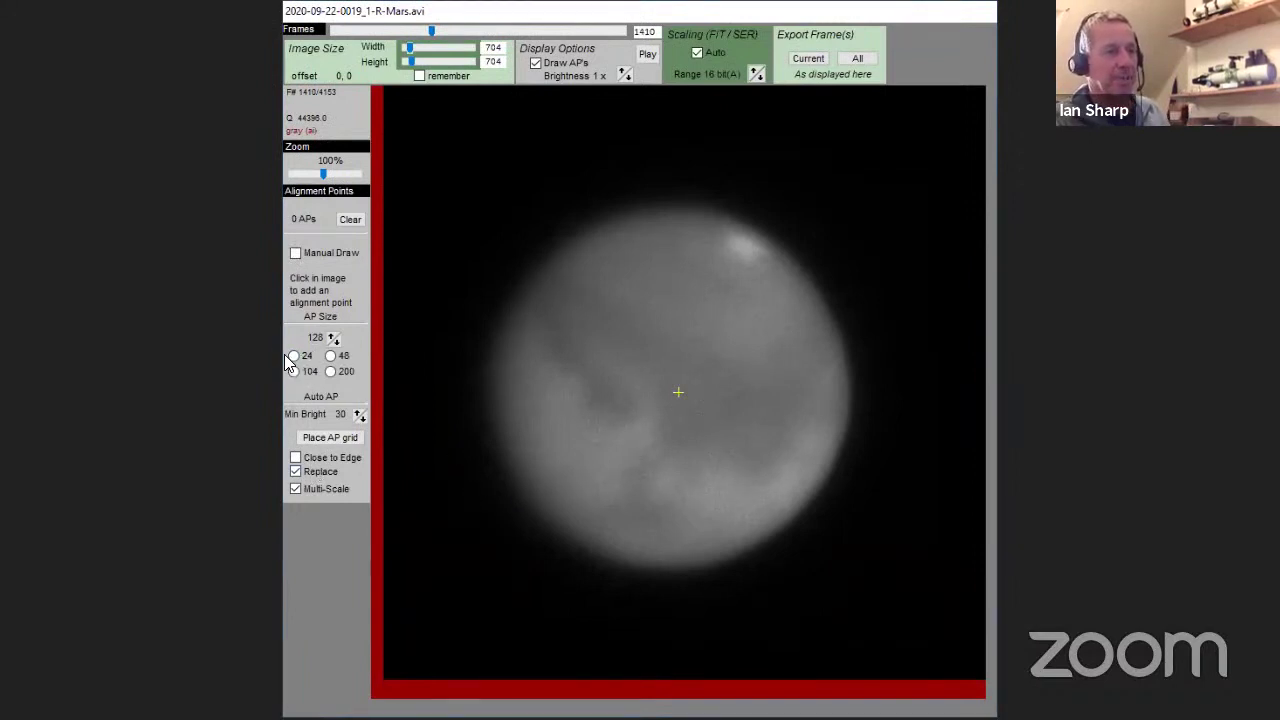
# Step: Set the alignment point size to 48 and place 13 points over the dark surface markings and the bright polar cap
pyautogui.click(330, 356)
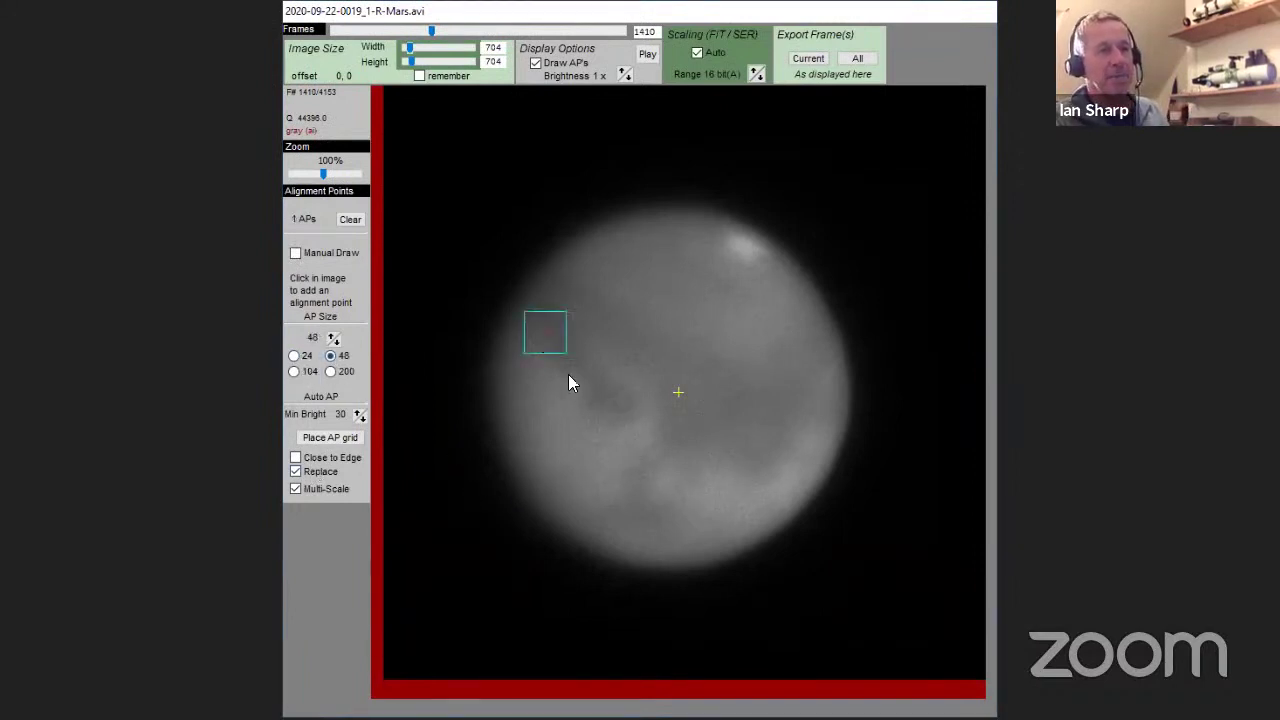
pyautogui.click(621, 418)
pyautogui.click(617, 478)
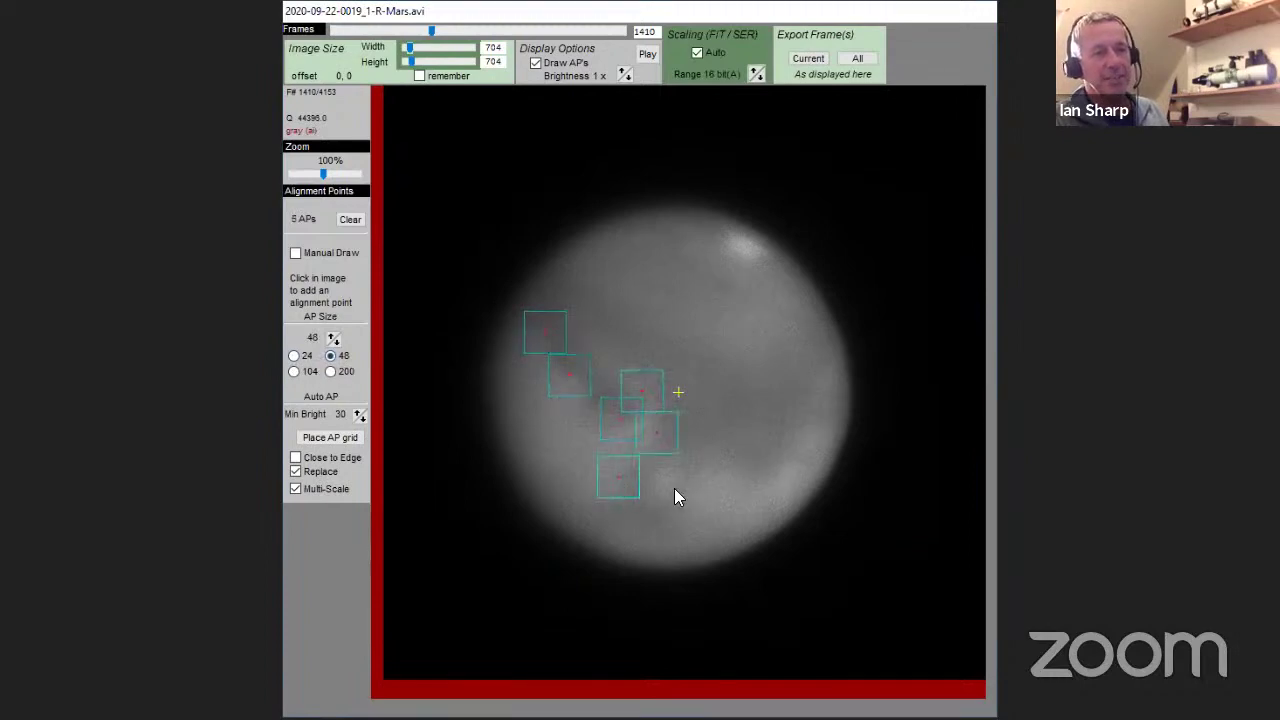
pyautogui.click(699, 472)
pyautogui.click(790, 352)
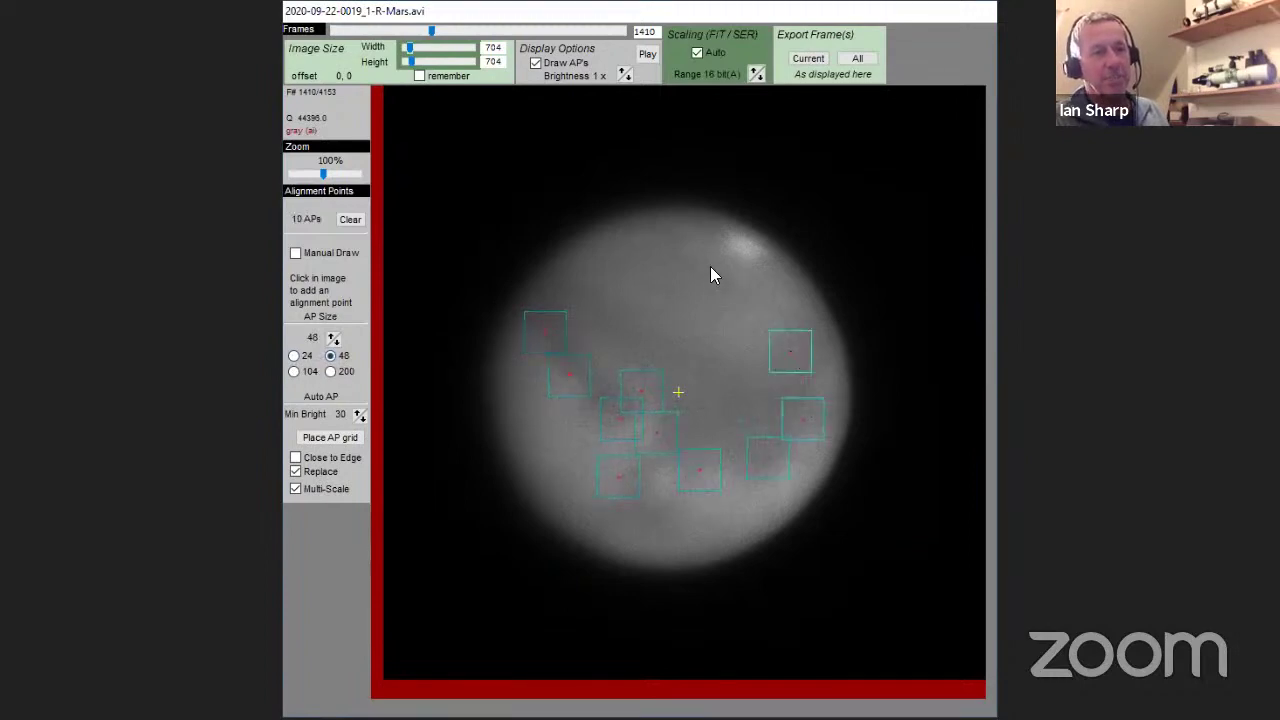
pyautogui.click(743, 245)
pyautogui.click(707, 448)
pyautogui.click(701, 354)
pyautogui.click(641, 313)
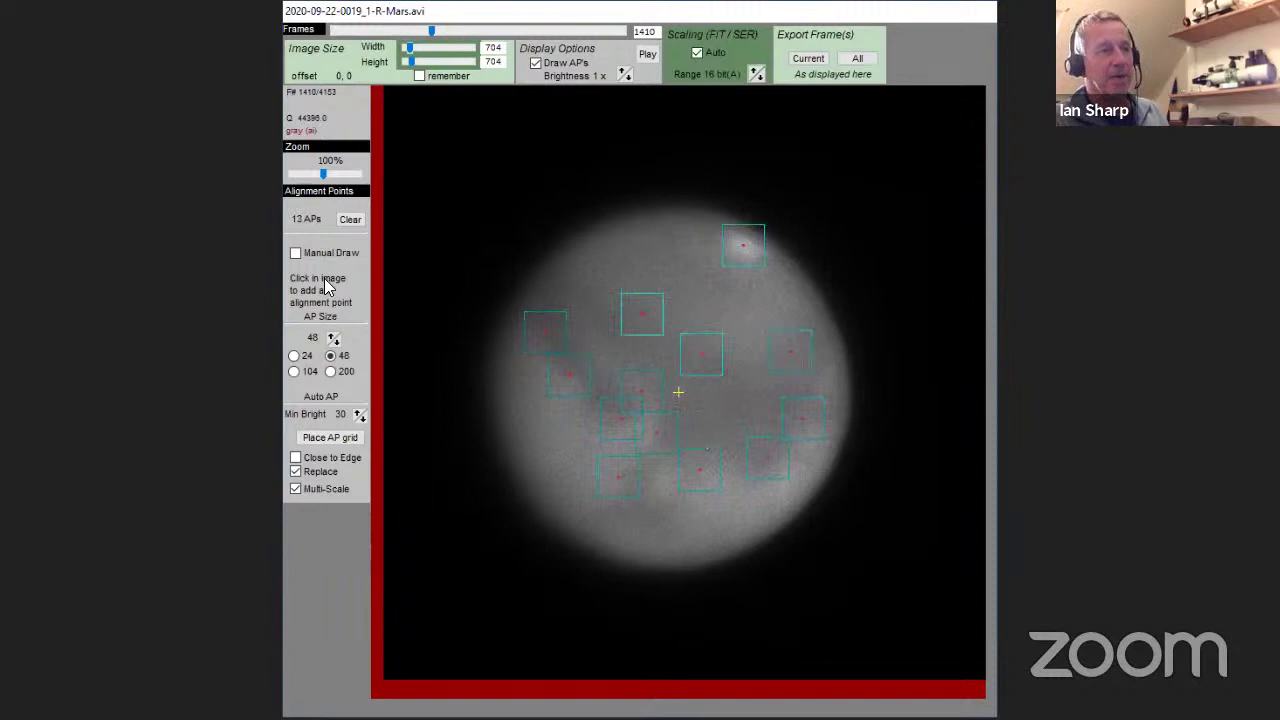
# Step: Set the alignment point size to 120 and place nine overlapping points around the edge of the planet's disc
pyautogui.click(293, 371)
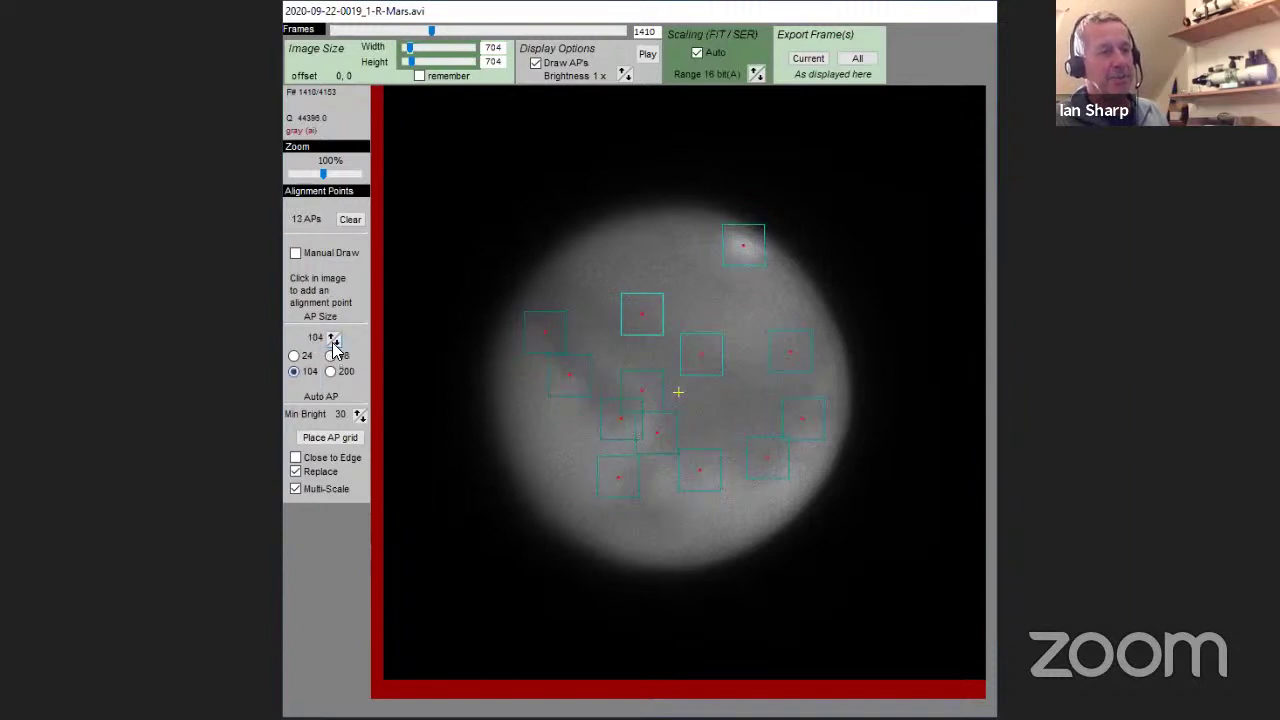
pyautogui.moveTo(333, 338); pyautogui.dragTo(333, 328)
pyautogui.click(628, 257)
pyautogui.click(708, 253)
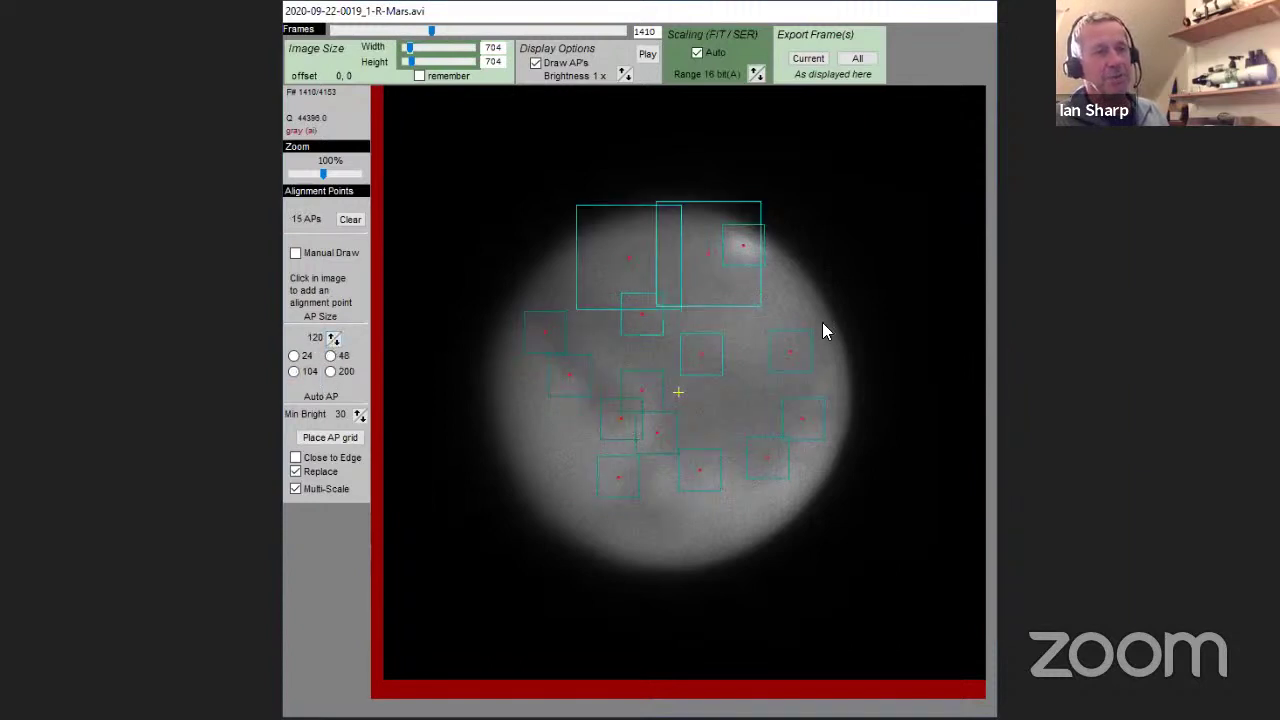
pyautogui.click(800, 303)
pyautogui.click(810, 411)
pyautogui.click(748, 490)
pyautogui.click(661, 533)
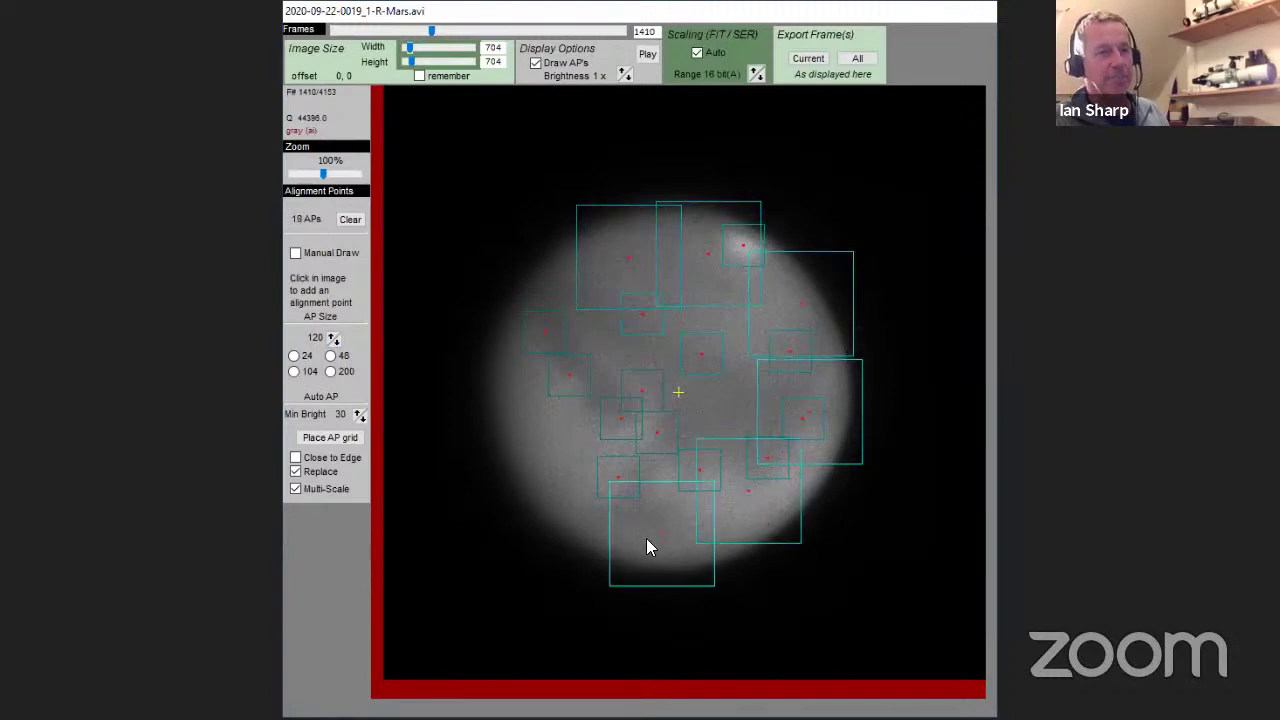
pyautogui.click(553, 491)
pyautogui.click(523, 390)
pyautogui.click(531, 289)
# Step: Place three more size 120 alignment points across the central part of the disc
pyautogui.click(619, 331)
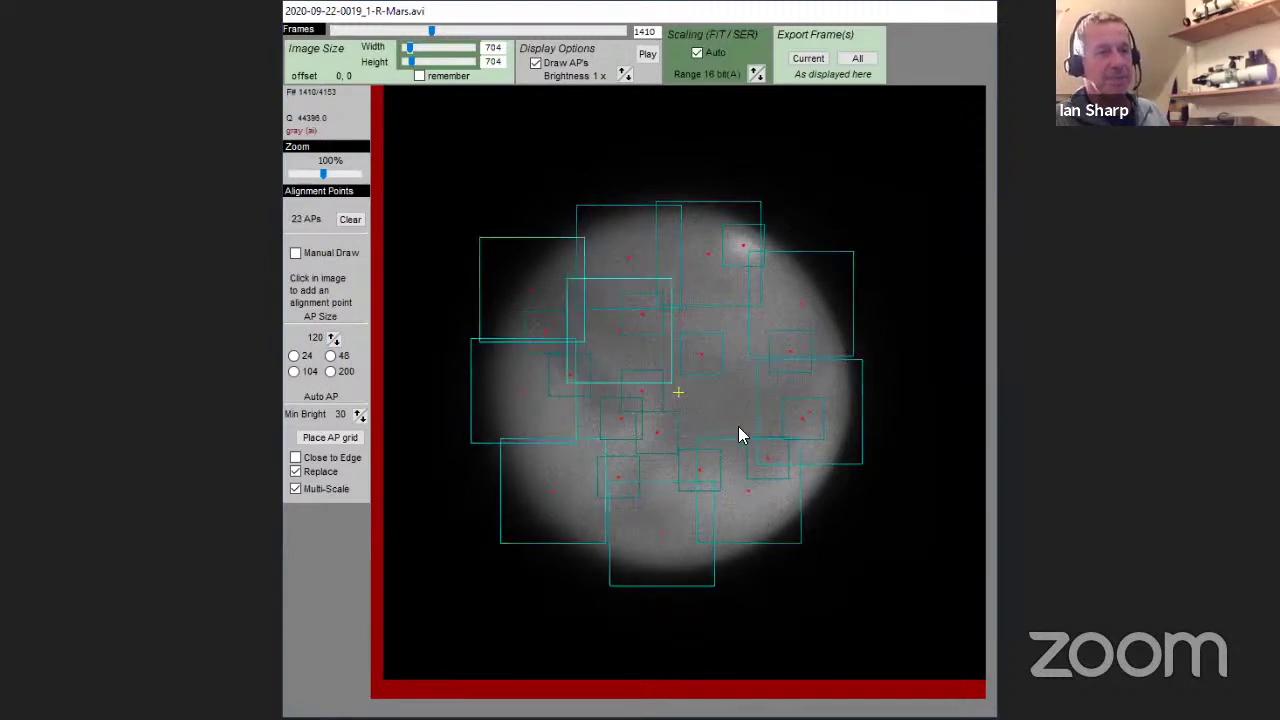
pyautogui.click(742, 387)
pyautogui.click(678, 397)
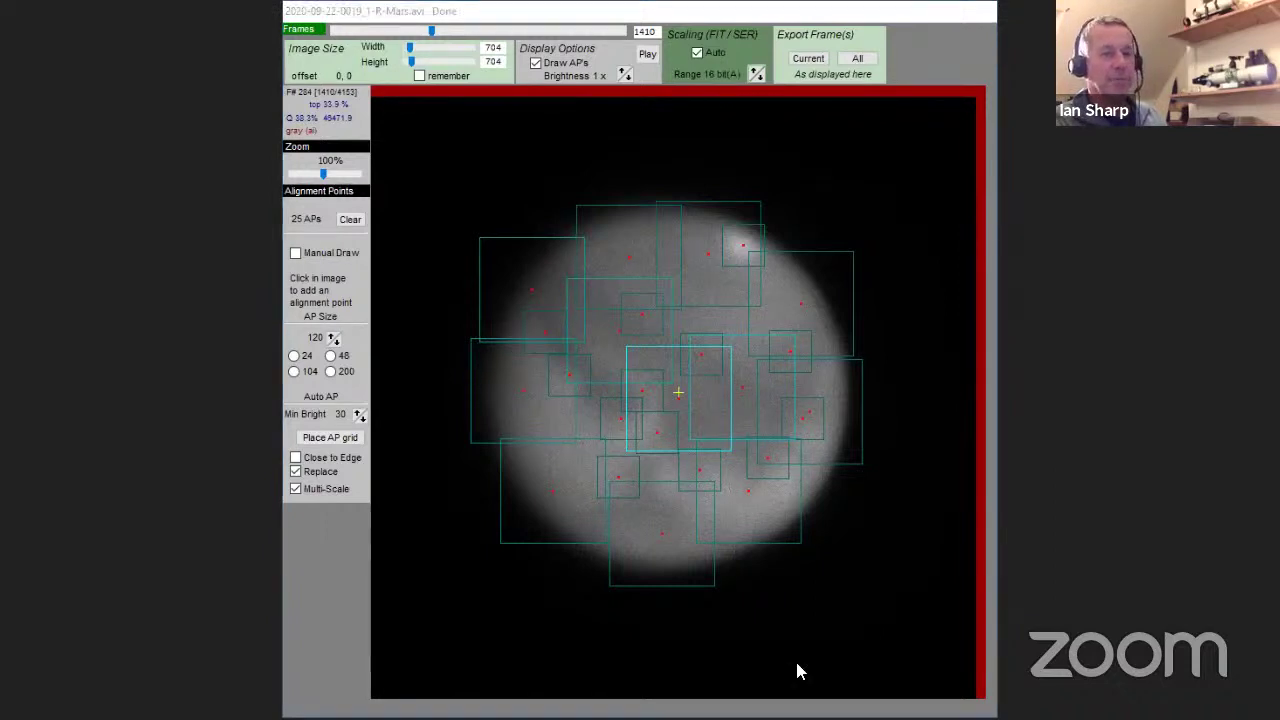
# Step: Stack the best 33 percent of the Mars frames from the main AutoStakkert window and close the program
pyautogui.hotkey('alt', 'Tab')
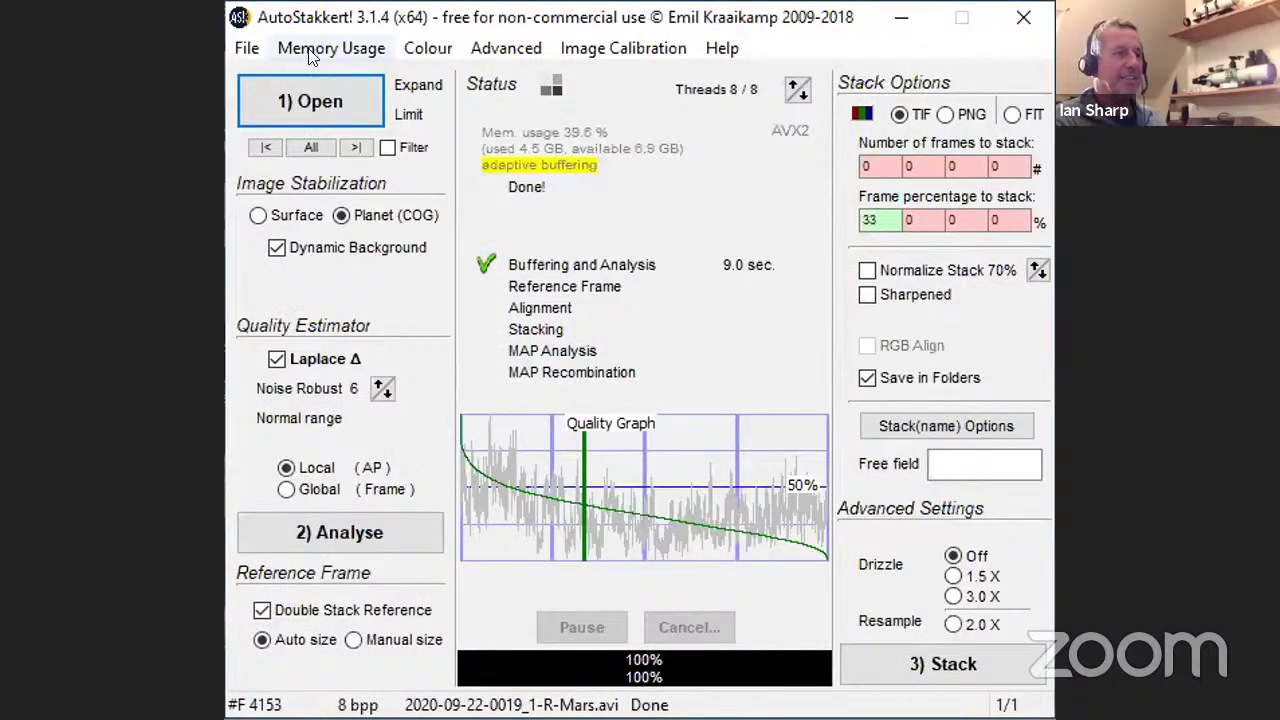
pyautogui.moveTo(516, 25); pyautogui.dragTo(517, 25)
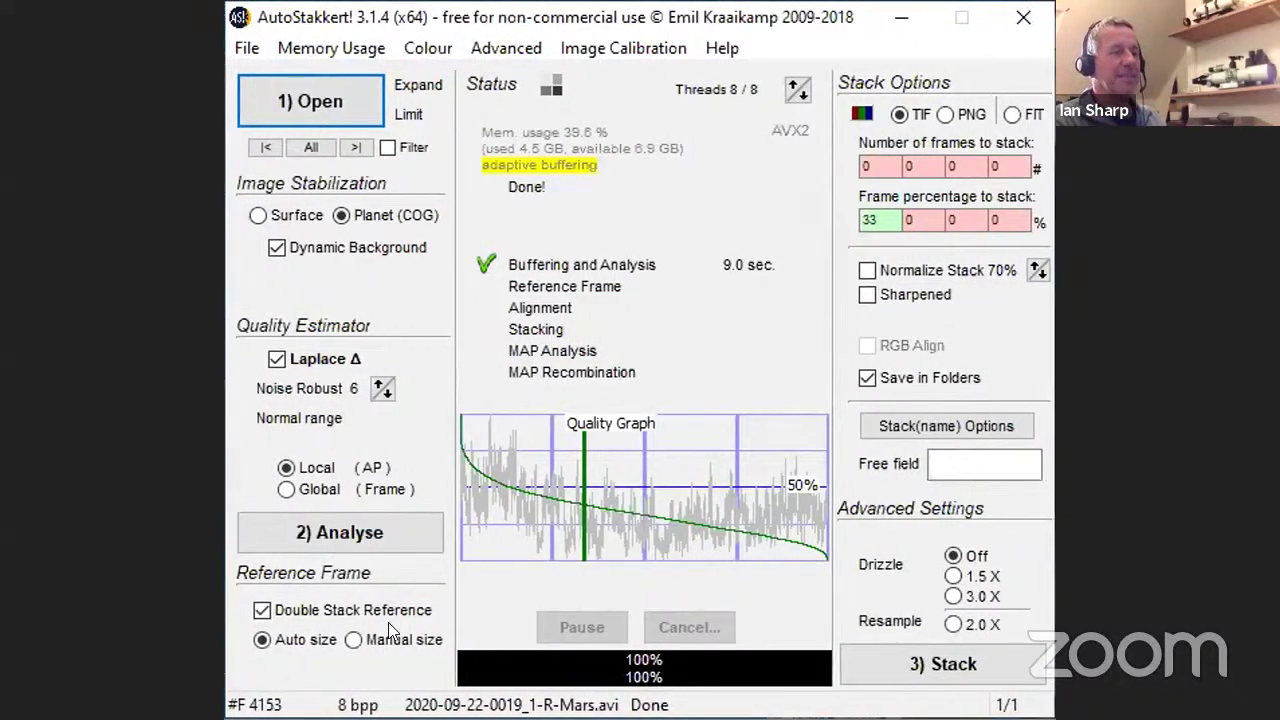
pyautogui.hotkey('alt', 'Tab')
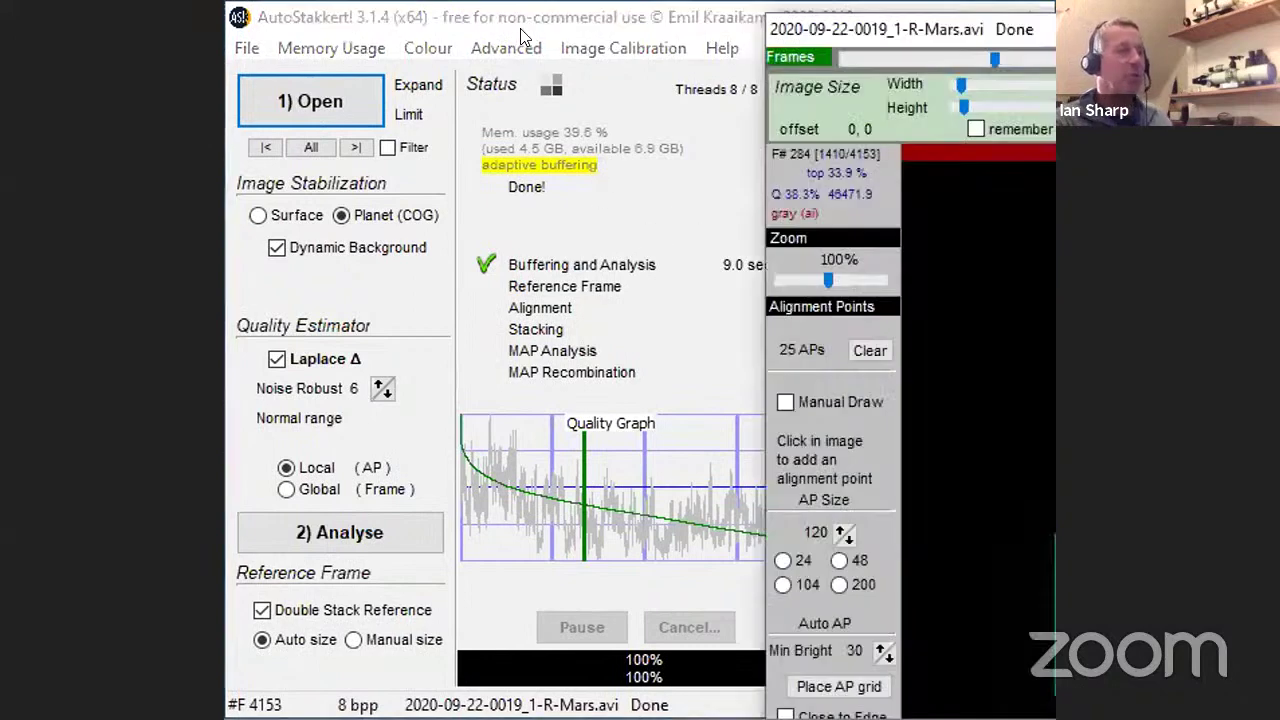
pyautogui.click(535, 25)
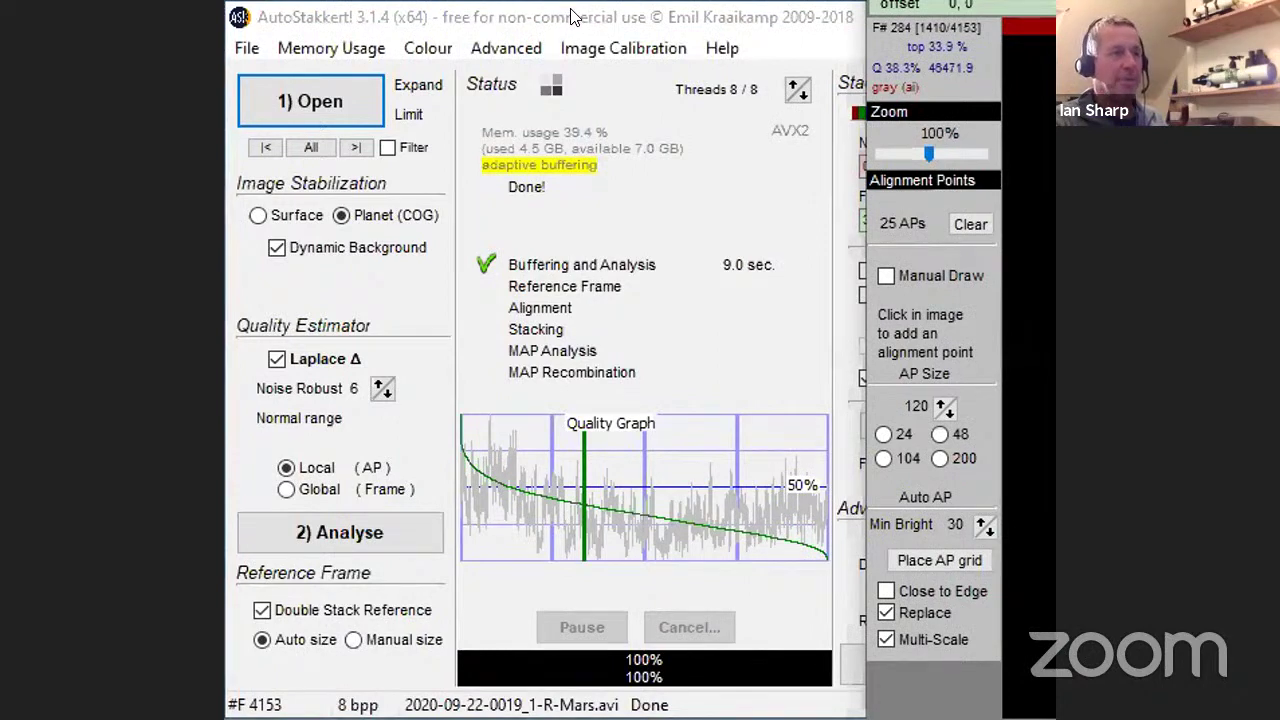
pyautogui.click(456, 52)
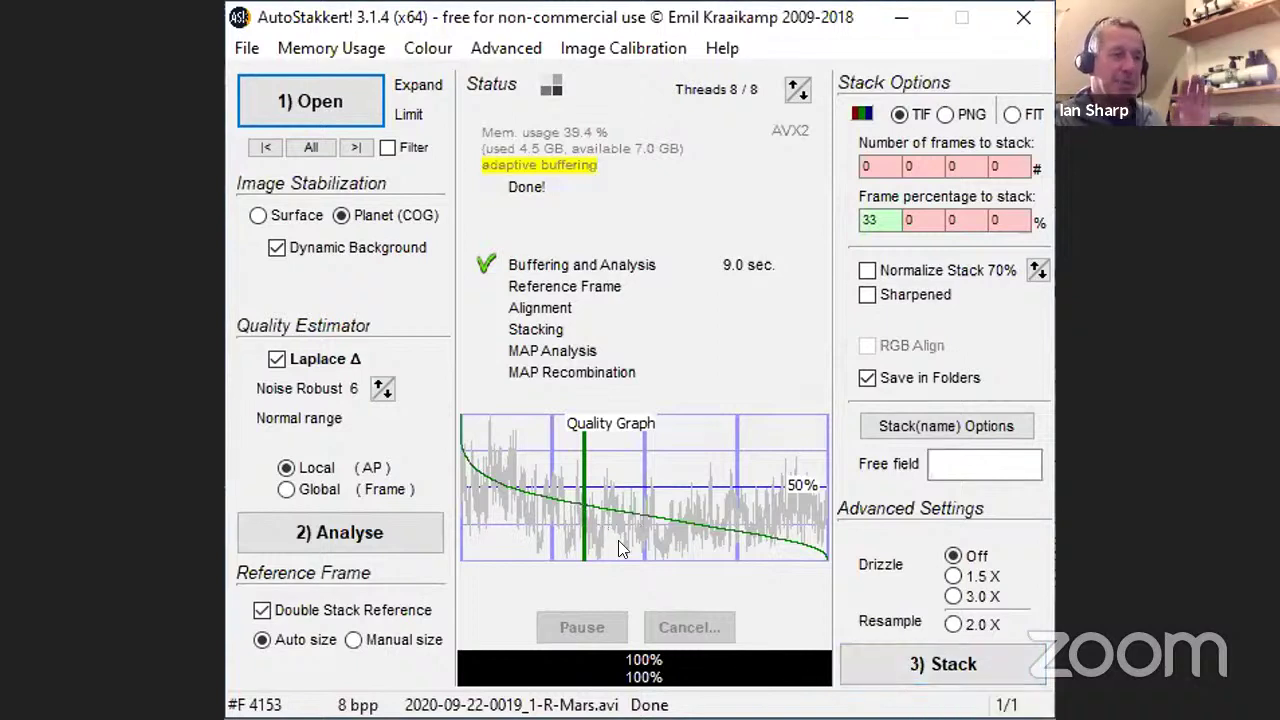
pyautogui.click(928, 664)
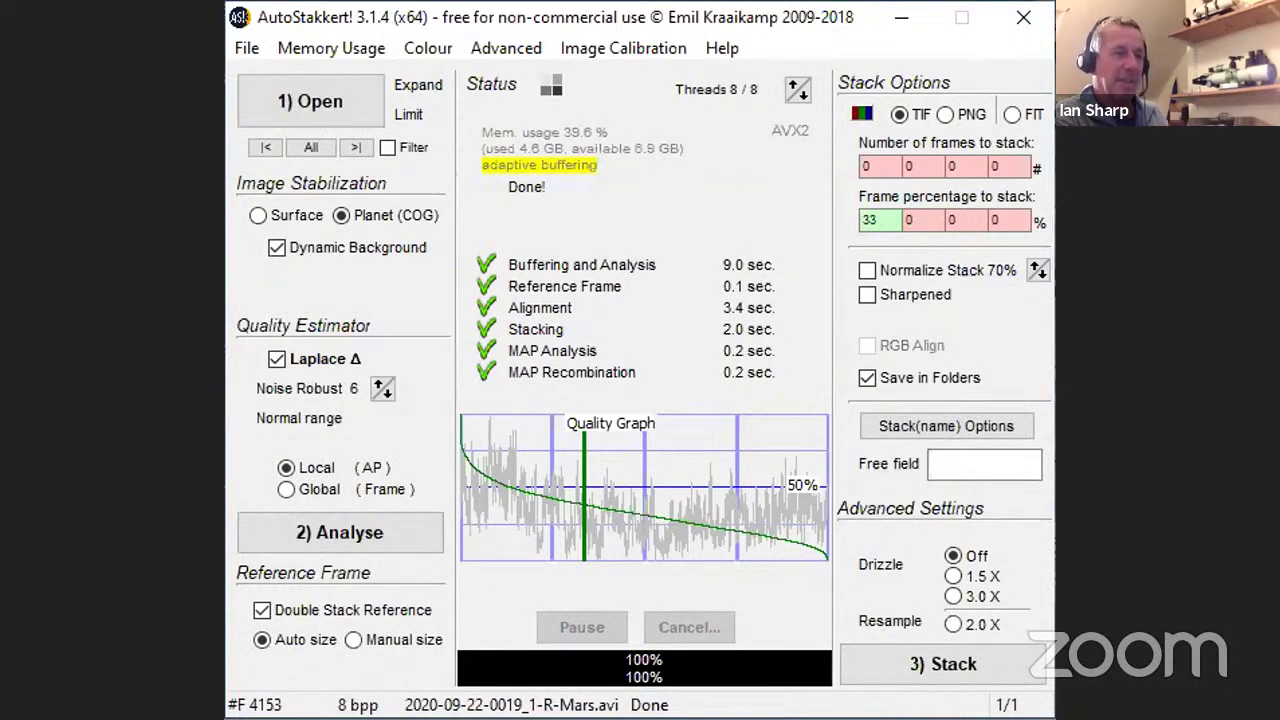
pyautogui.click(1023, 22)
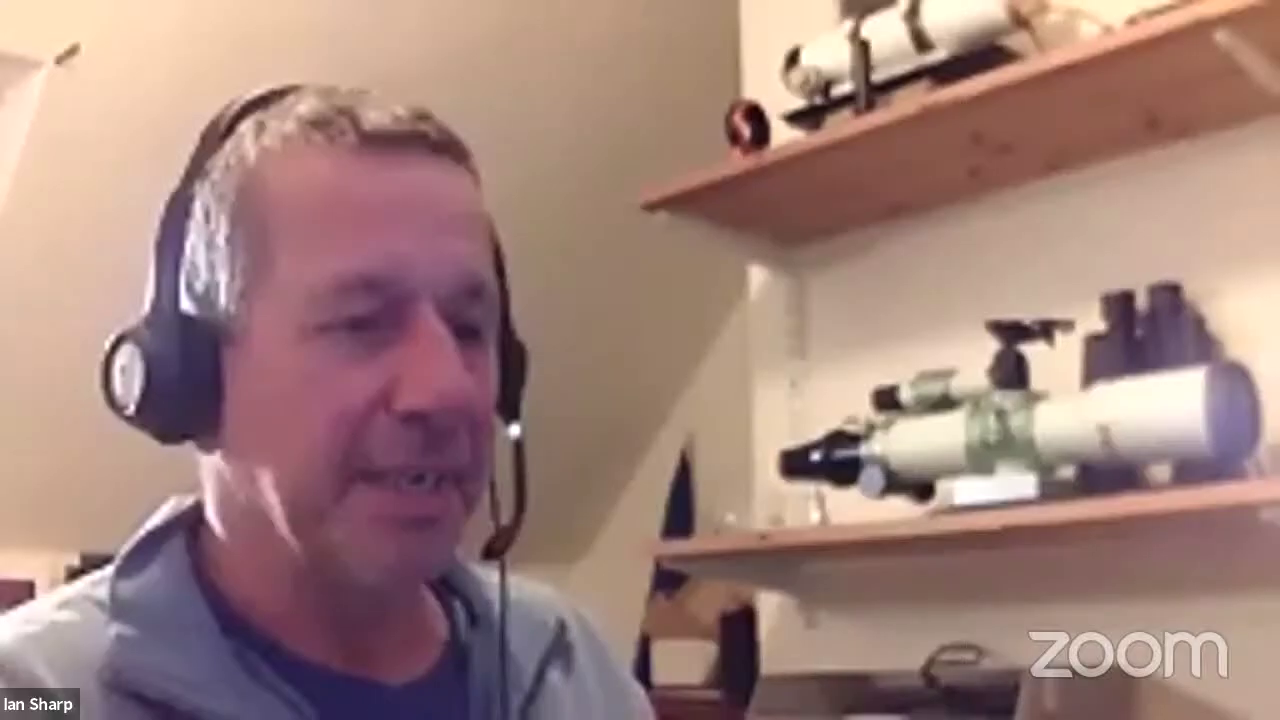